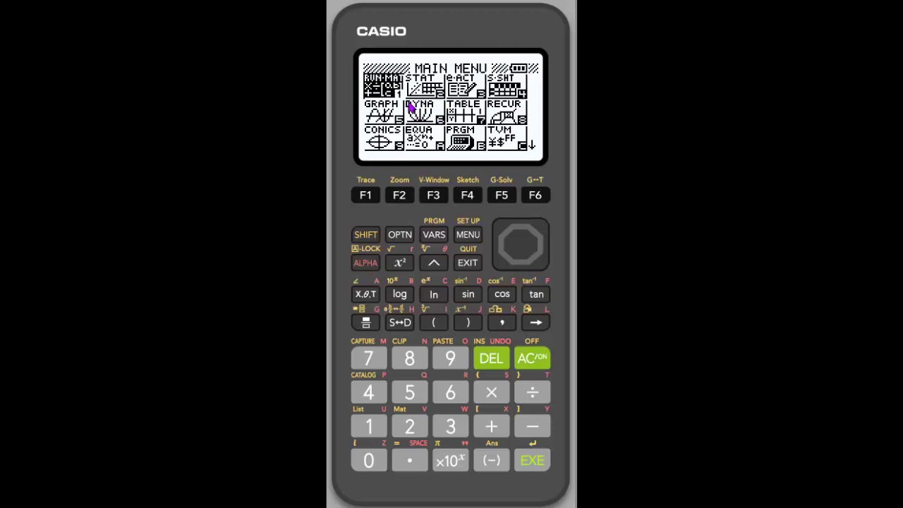
# Move down four rows and right three to the PROB app, then launch Probability Sim
pyautogui.click(523, 269)
pyautogui.click(523, 270)
pyautogui.click(523, 270)
pyautogui.click(523, 269)
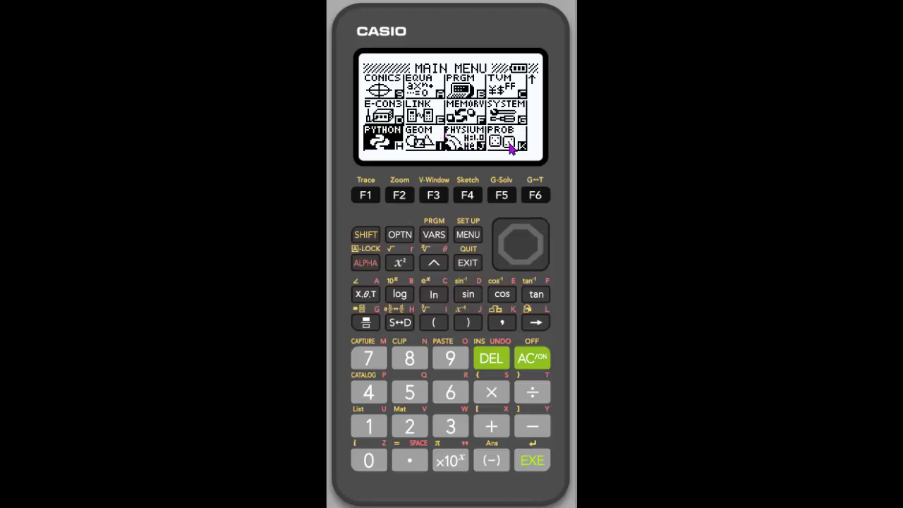
pyautogui.click(545, 253)
pyautogui.click(544, 252)
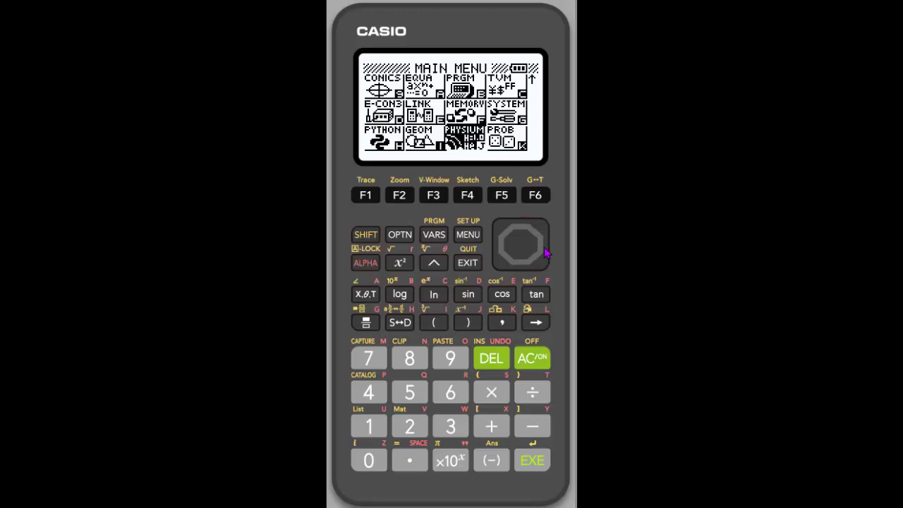
pyautogui.click(545, 253)
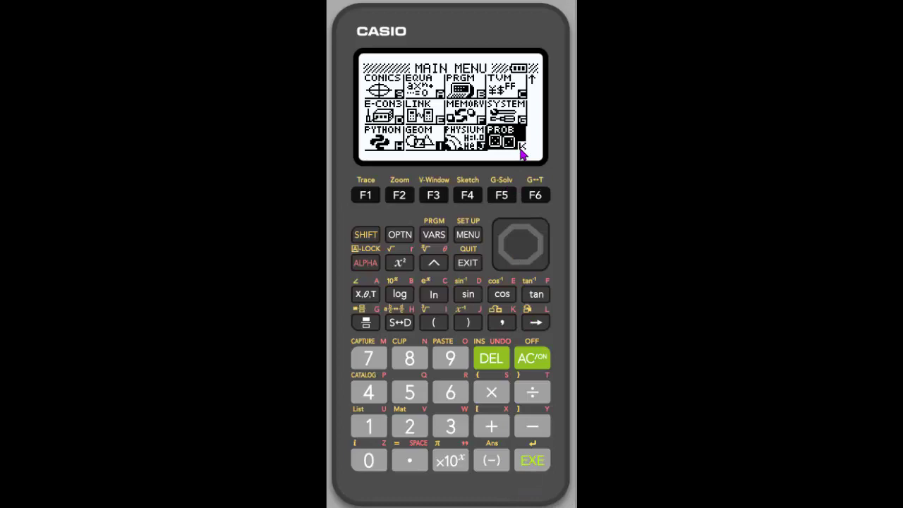
pyautogui.click(533, 460)
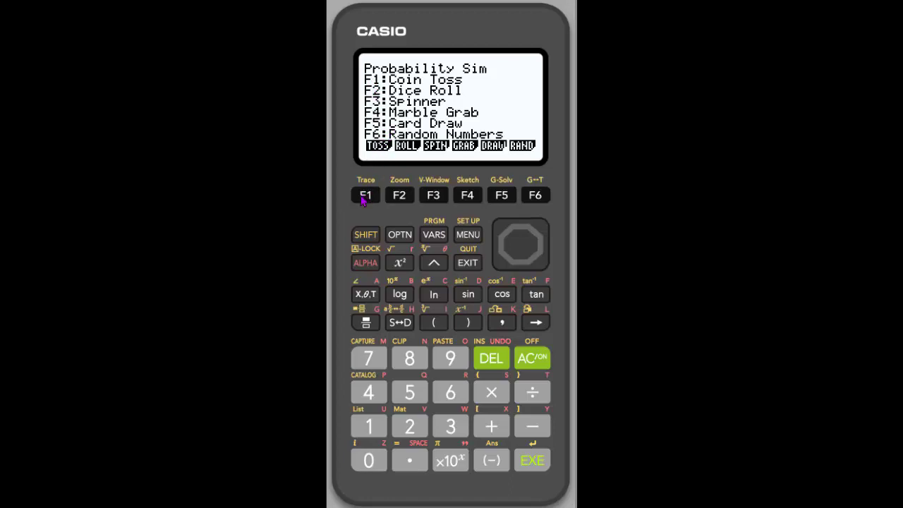
# Start the Coin Toss simulation and toss the coin three times
pyautogui.click(365, 195)
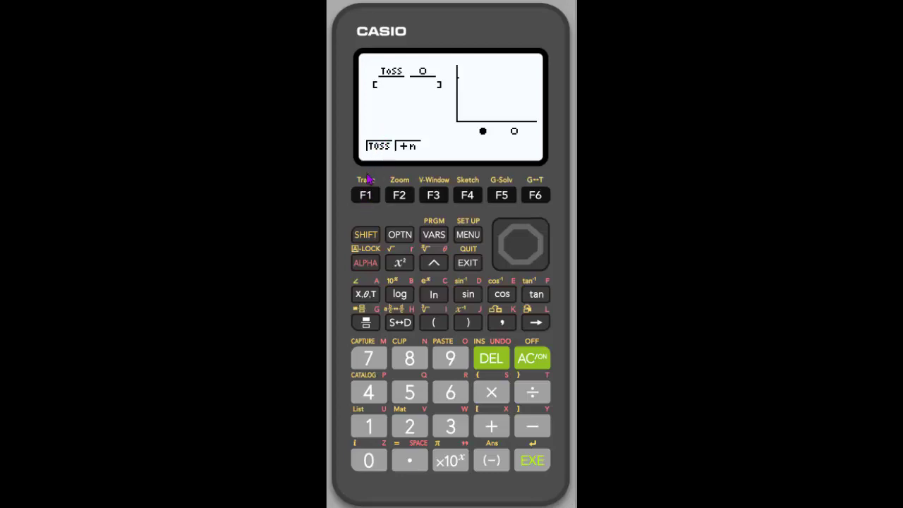
pyautogui.click(364, 195)
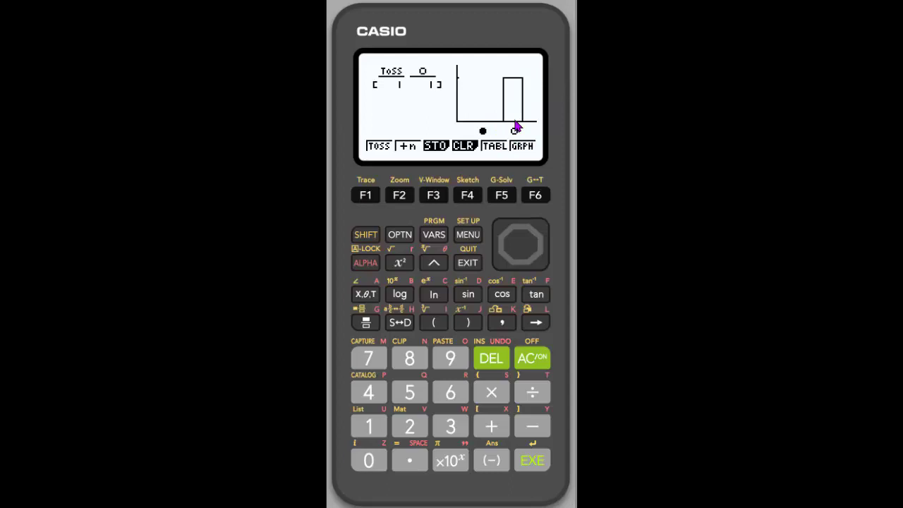
pyautogui.click(365, 196)
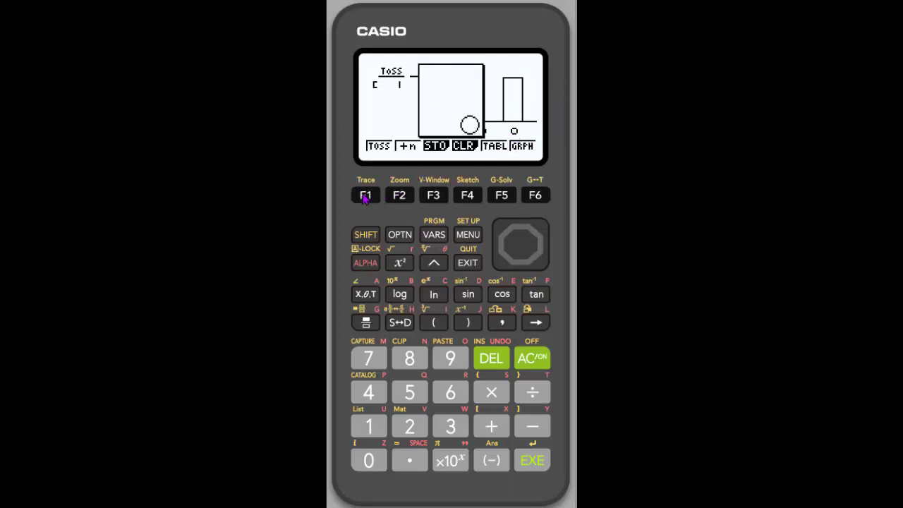
pyautogui.click(365, 197)
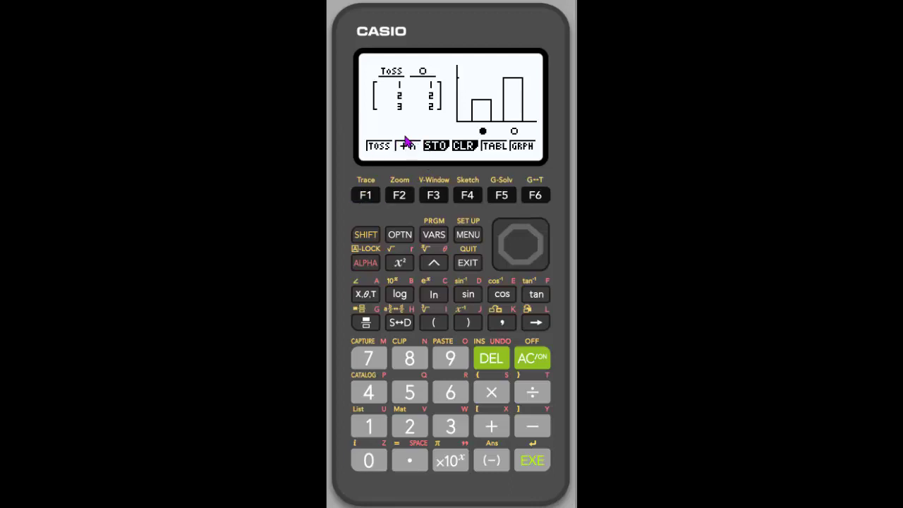
# Run a batch of 10 coin tosses, bringing the total to 13
pyautogui.click(401, 198)
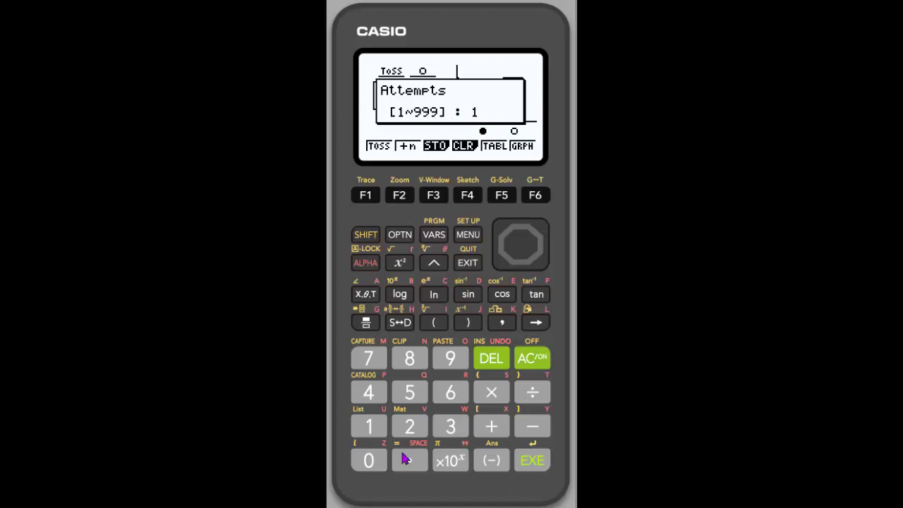
pyautogui.click(378, 462)
pyautogui.click(531, 462)
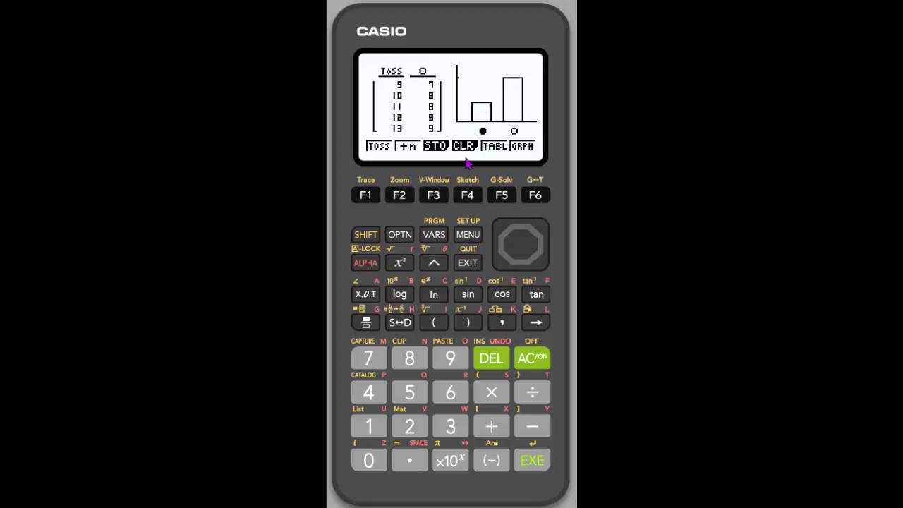
# Run a batch of 100 tosses to reach 113, then exit and discard the coin-toss data
pyautogui.click(399, 197)
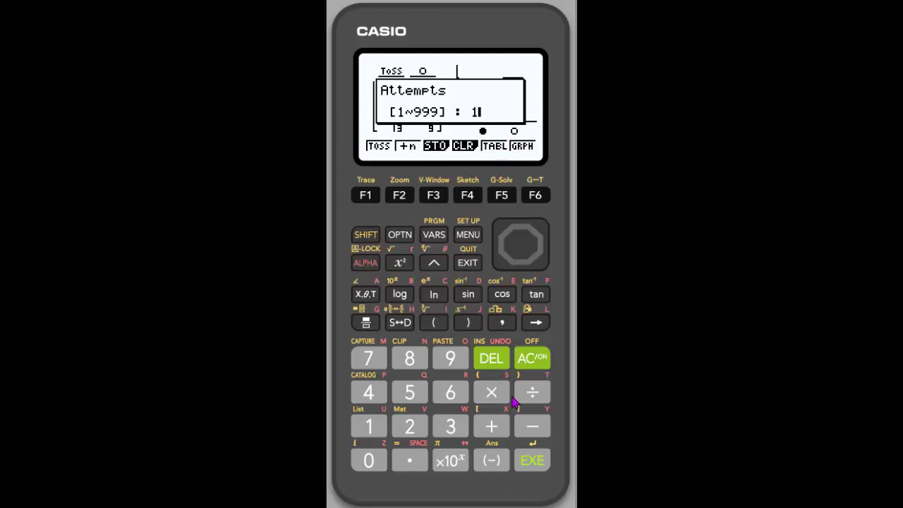
pyautogui.click(369, 461)
pyautogui.click(369, 461)
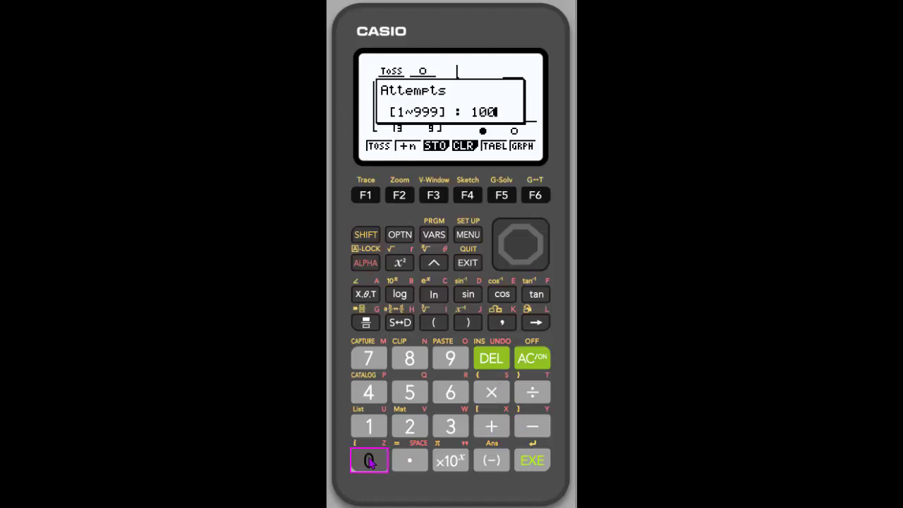
pyautogui.click(531, 463)
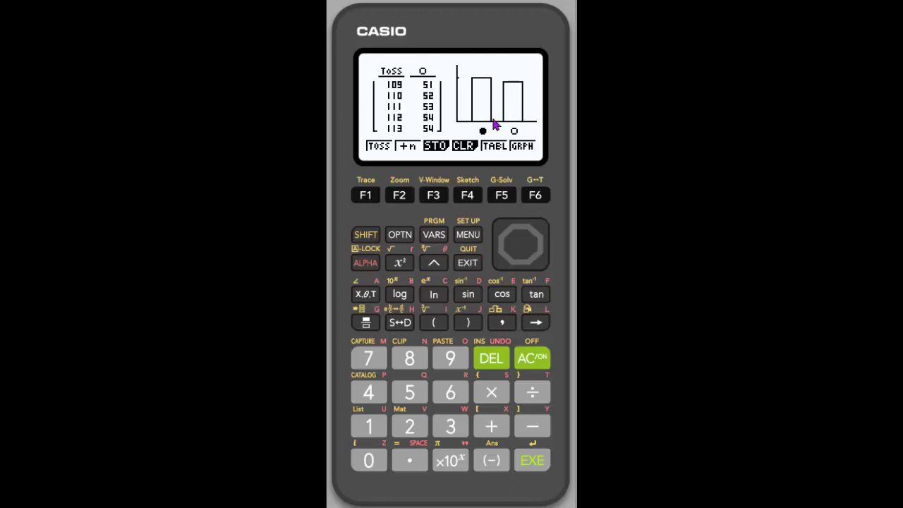
pyautogui.click(466, 266)
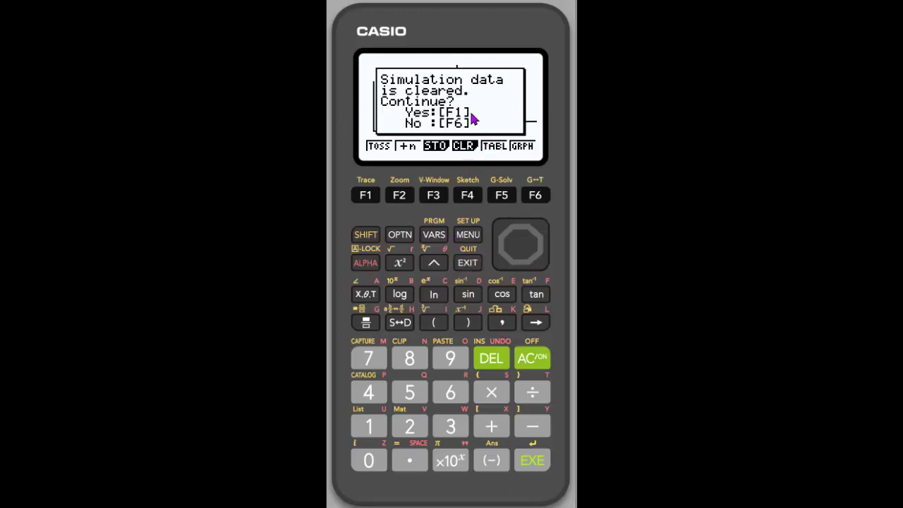
pyautogui.click(366, 197)
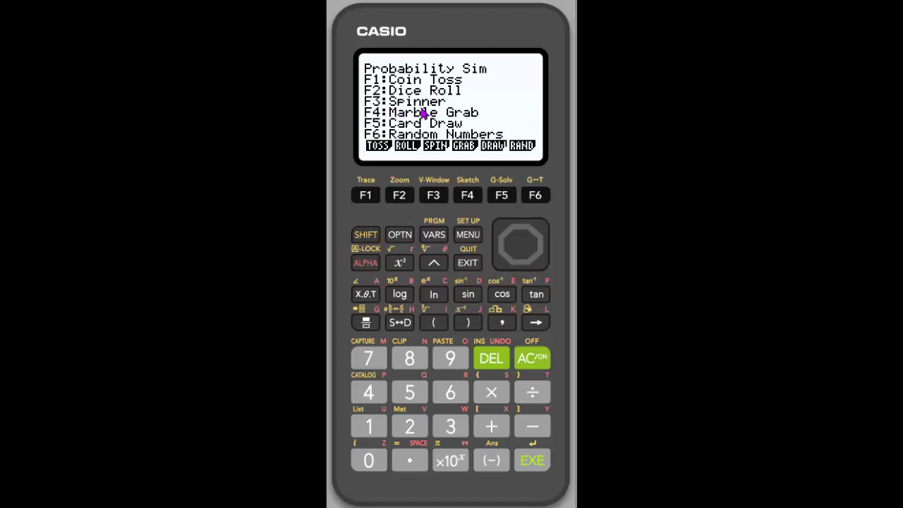
# Open Spinner, spin once, then run a batch of 200 spins for 201 total
pyautogui.click(431, 197)
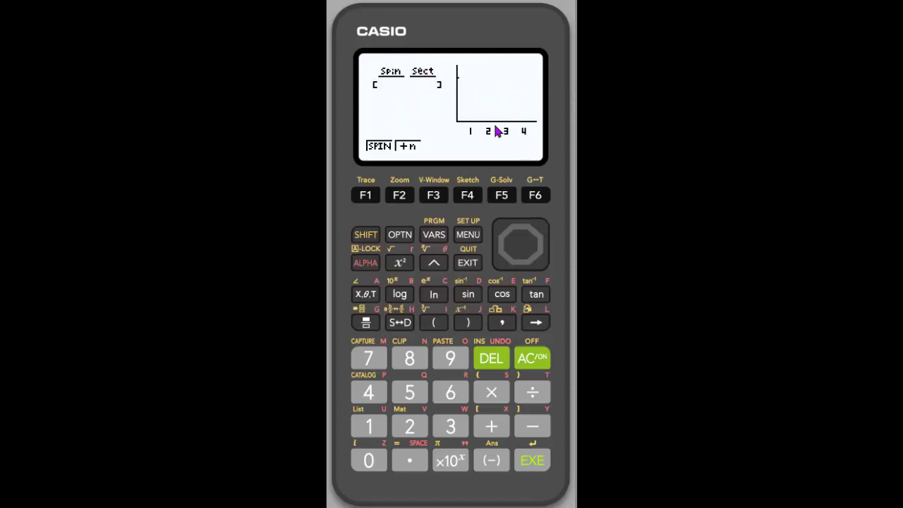
pyautogui.click(365, 195)
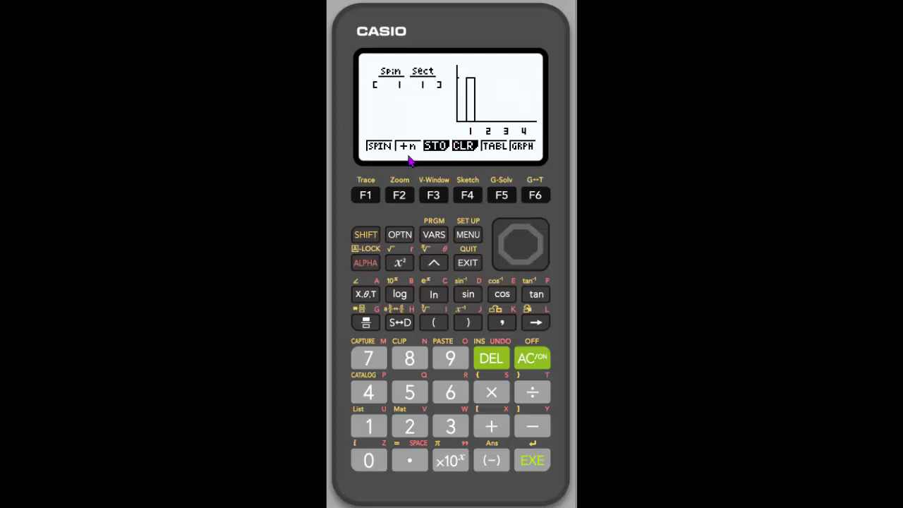
pyautogui.click(400, 196)
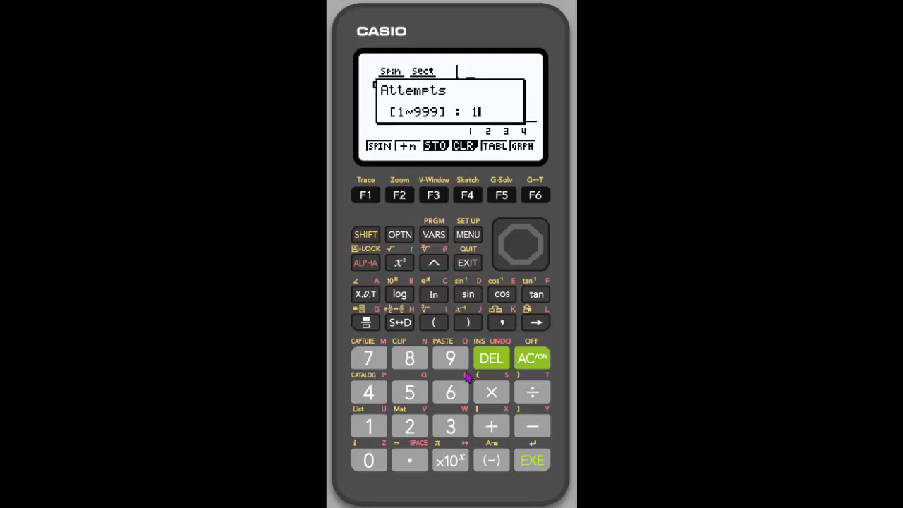
pyautogui.click(500, 361)
pyautogui.click(410, 429)
pyautogui.click(378, 463)
pyautogui.click(534, 462)
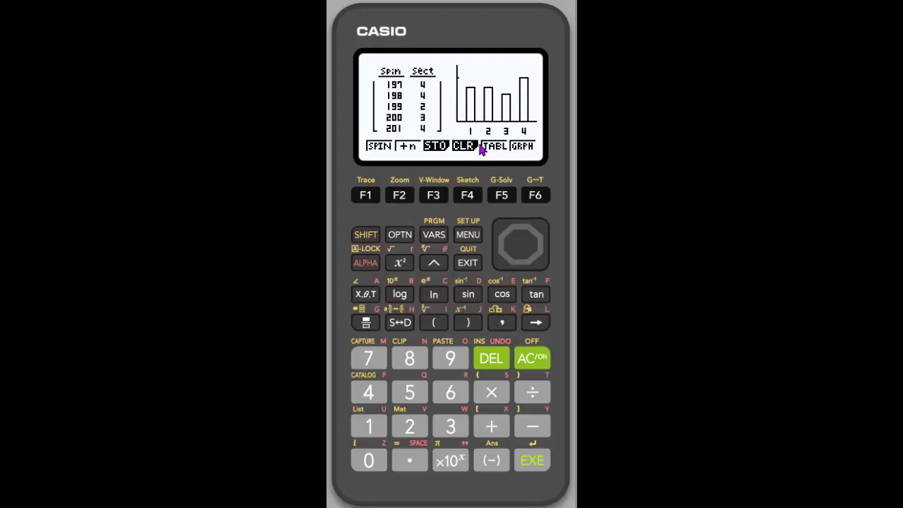
pyautogui.click(501, 197)
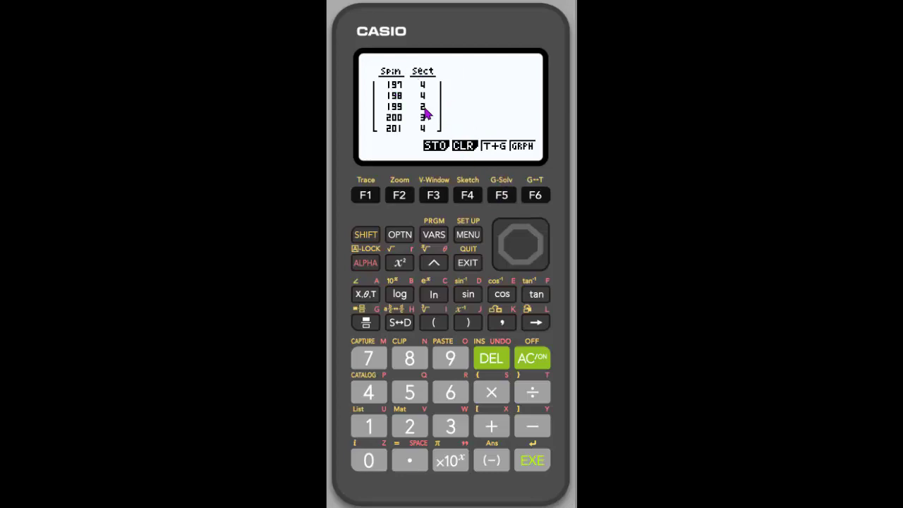
pyautogui.click(535, 198)
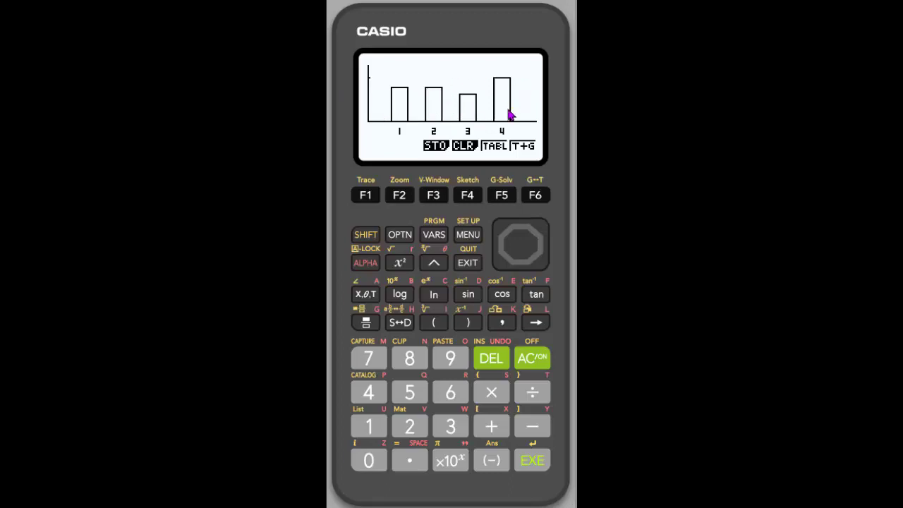
pyautogui.click(536, 196)
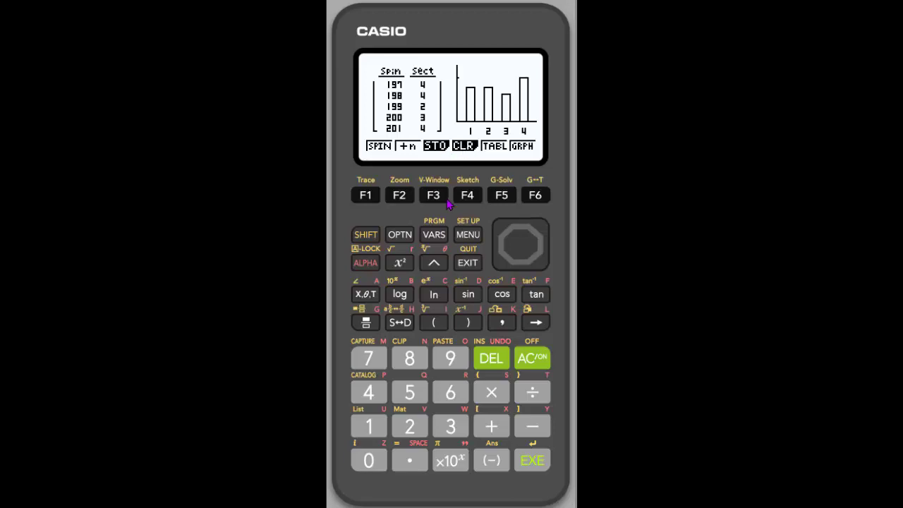
# Exit the Spinner, discarding its data, and open the Card Draw simulation
pyautogui.click(466, 263)
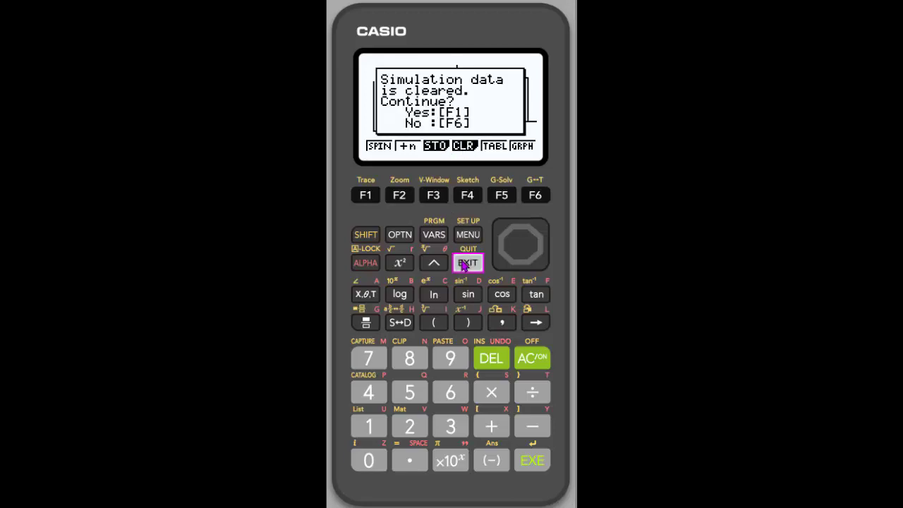
pyautogui.click(367, 195)
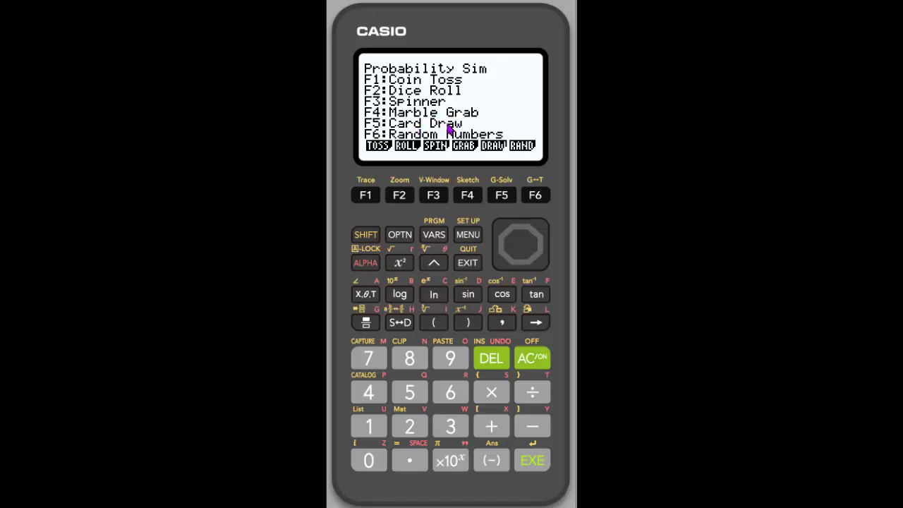
pyautogui.click(501, 195)
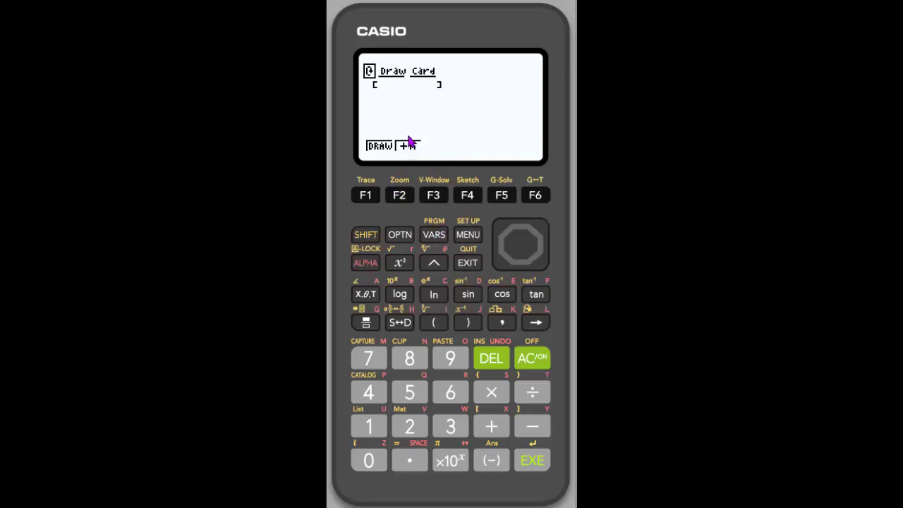
# Set Attempts to 100 and draw 100 cards in one batch
pyautogui.click(404, 197)
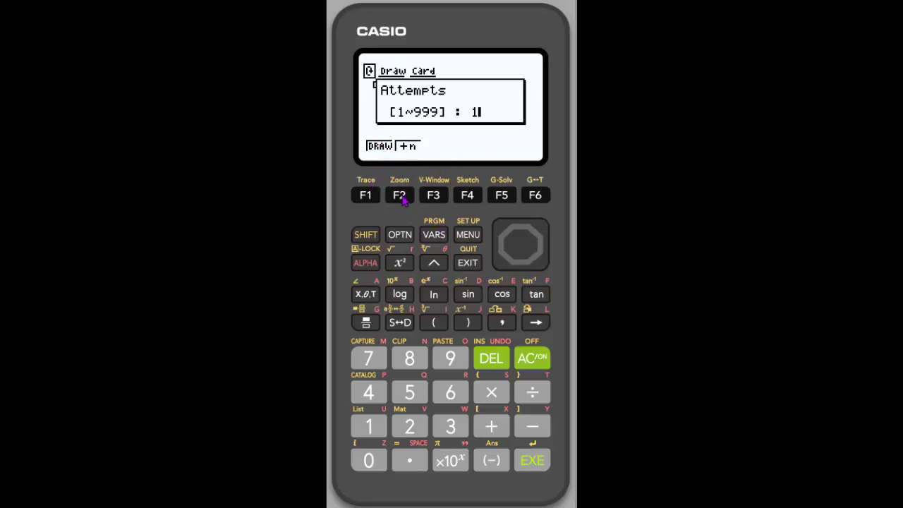
pyautogui.click(369, 458)
pyautogui.click(369, 459)
pyautogui.click(539, 466)
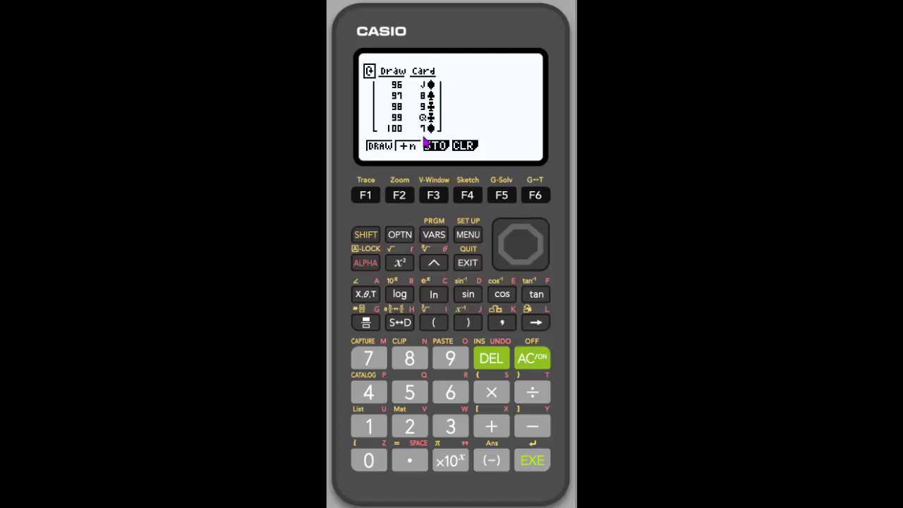
# Bring up the Store In List Memory screen assigning Draws, Value and Suit to List1–List3
pyautogui.click(433, 198)
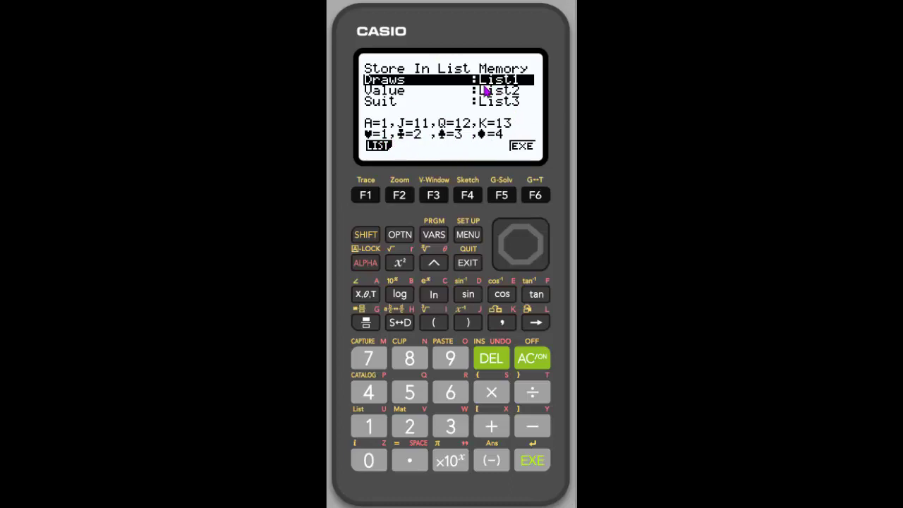
# Store Draws, Value and Suit into List1–List3, then open the STAT list editor
pyautogui.click(534, 196)
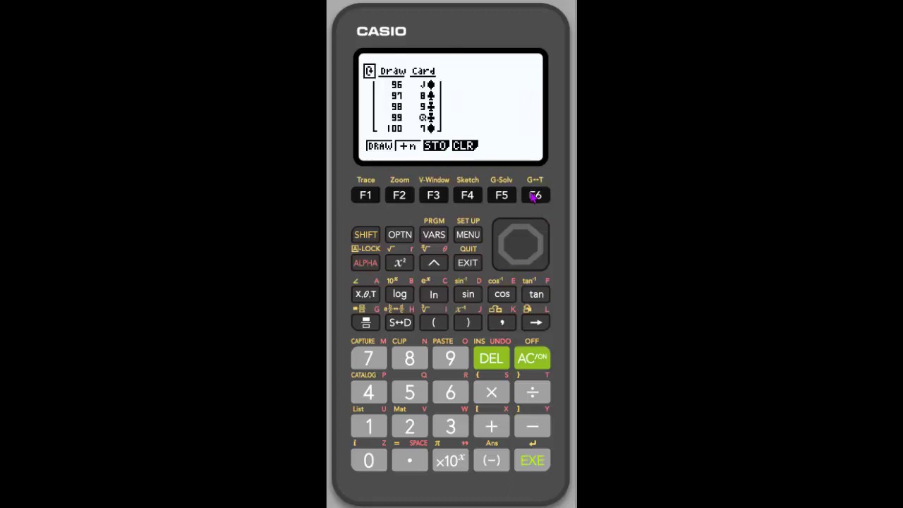
pyautogui.click(462, 234)
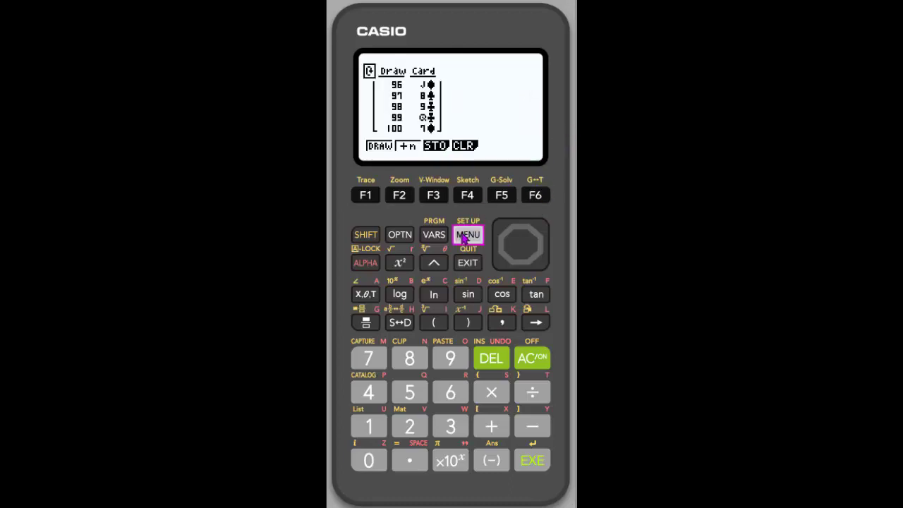
pyautogui.click(523, 230)
pyautogui.click(523, 230)
pyautogui.click(523, 230)
pyautogui.click(523, 230)
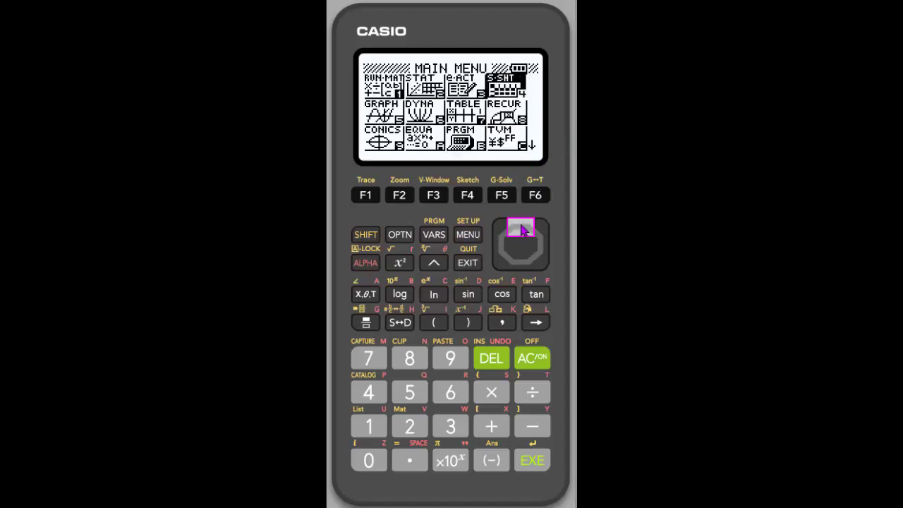
pyautogui.click(500, 251)
pyautogui.click(501, 250)
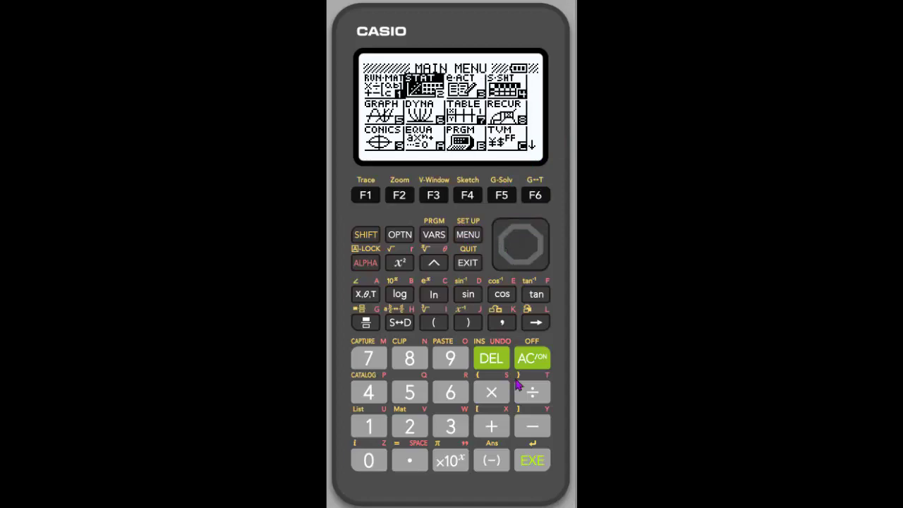
pyautogui.click(532, 461)
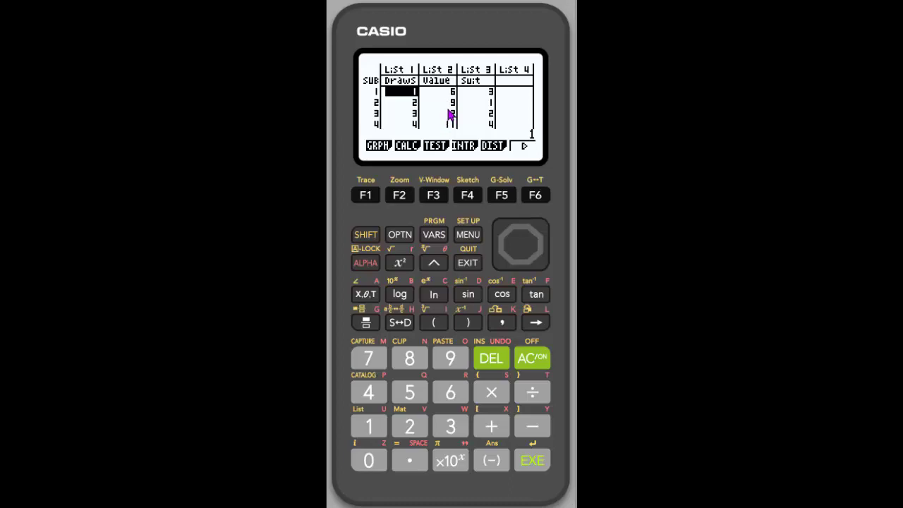
# Set StatGraph1 to a Bar graph type with Data1 taken from List2
pyautogui.click(365, 195)
pyautogui.click(535, 196)
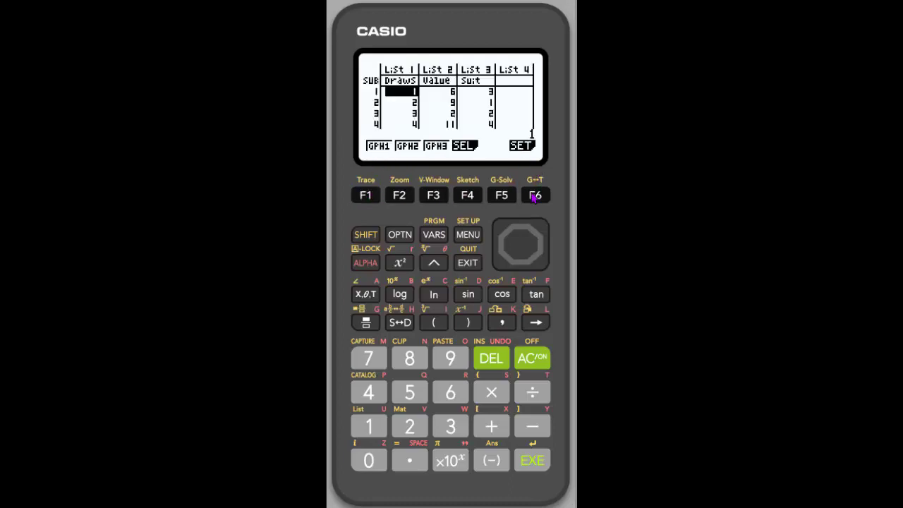
pyautogui.click(535, 195)
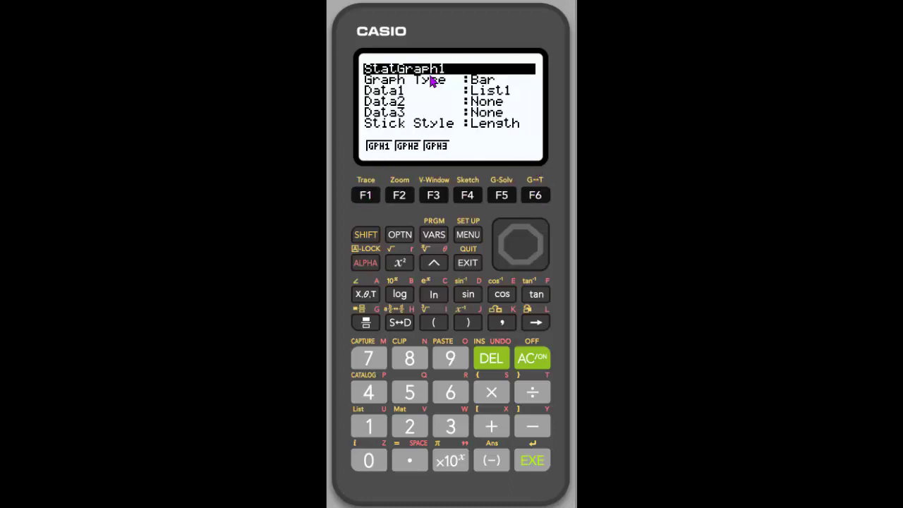
pyautogui.click(520, 265)
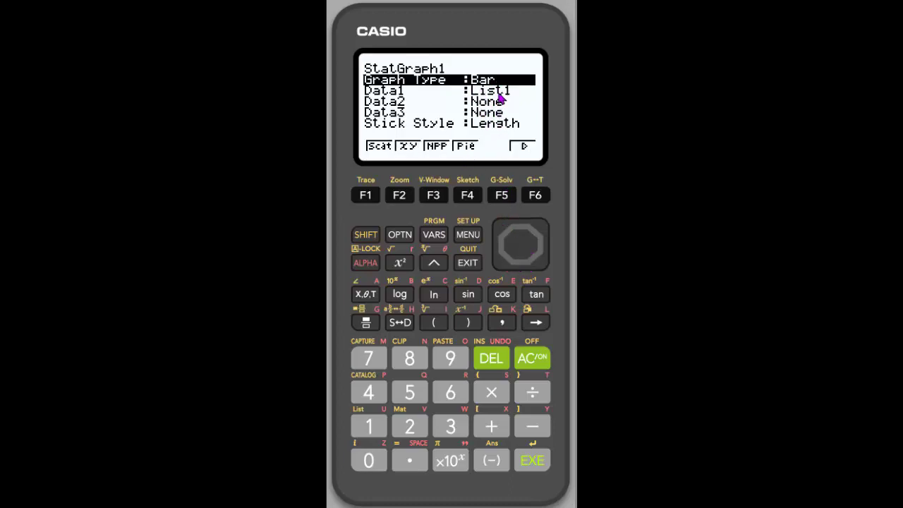
pyautogui.click(519, 265)
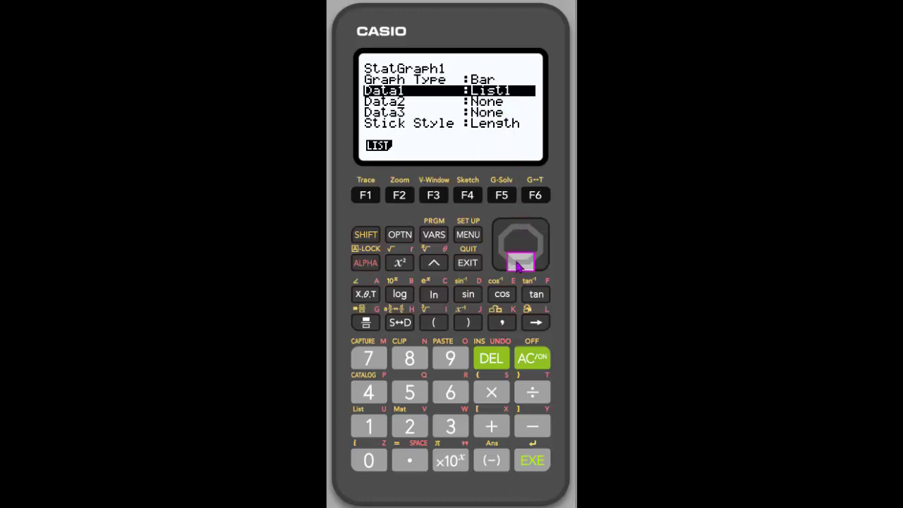
pyautogui.click(366, 198)
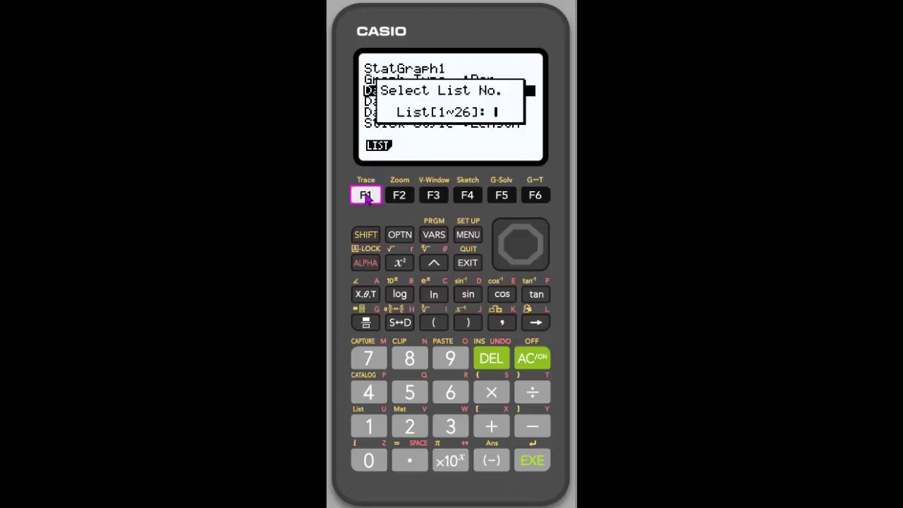
pyautogui.click(409, 426)
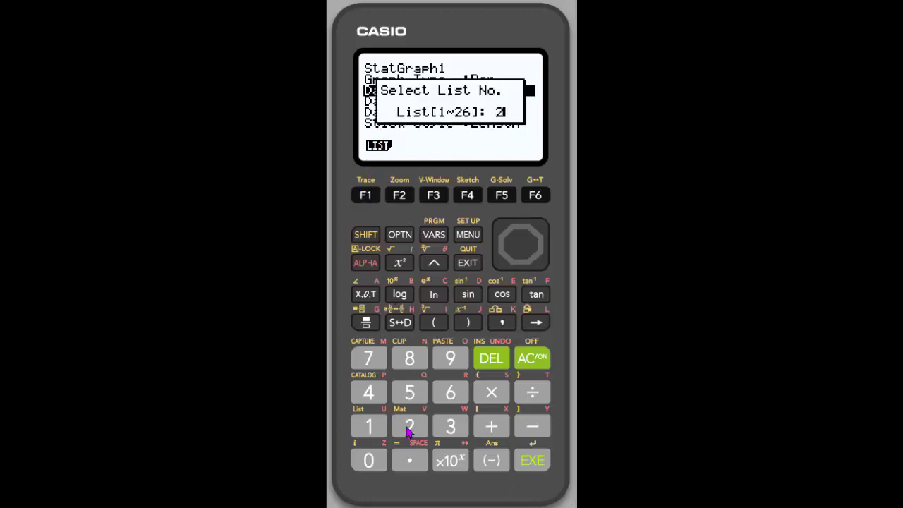
pyautogui.click(535, 466)
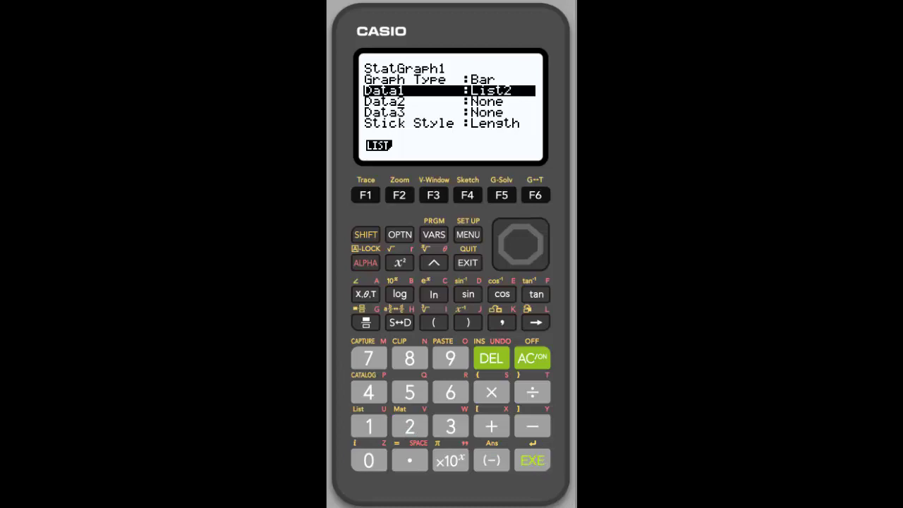
# Redraw the card-value bar graph and start tracing its bars
pyautogui.click(466, 263)
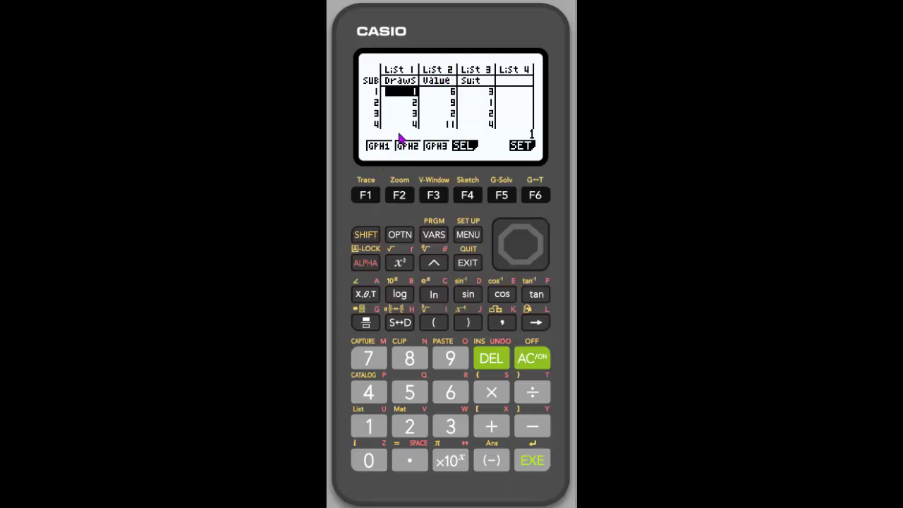
pyautogui.click(364, 196)
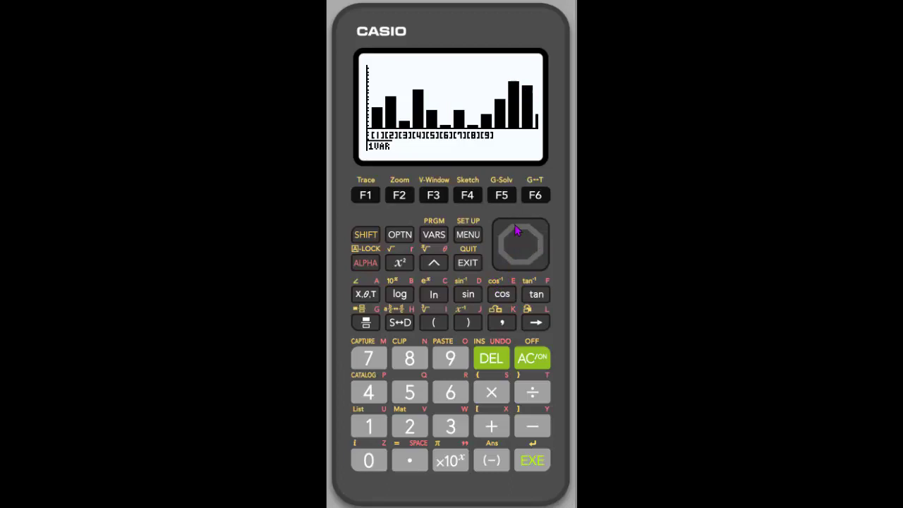
pyautogui.click(361, 236)
pyautogui.click(368, 194)
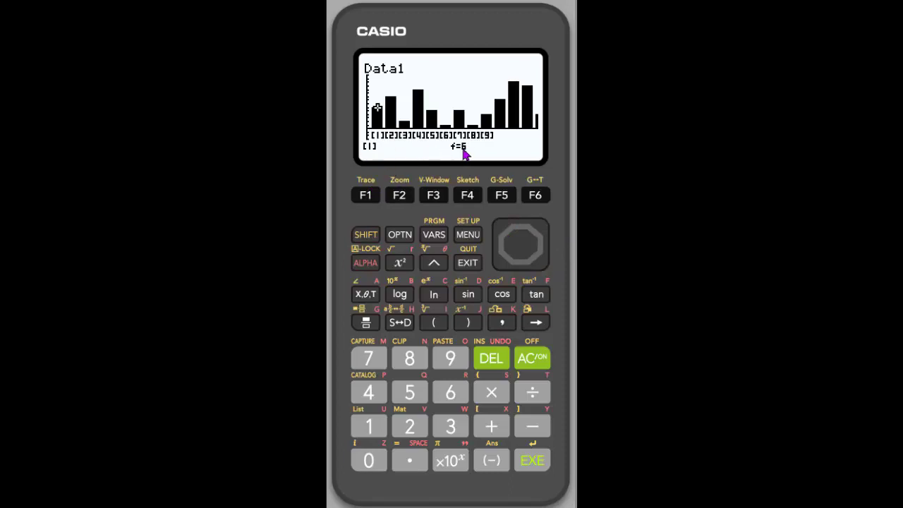
# Step the trace along the bars to bar [11] and read its frequency, 13
pyautogui.click(537, 245)
pyautogui.click(544, 247)
pyautogui.click(544, 247)
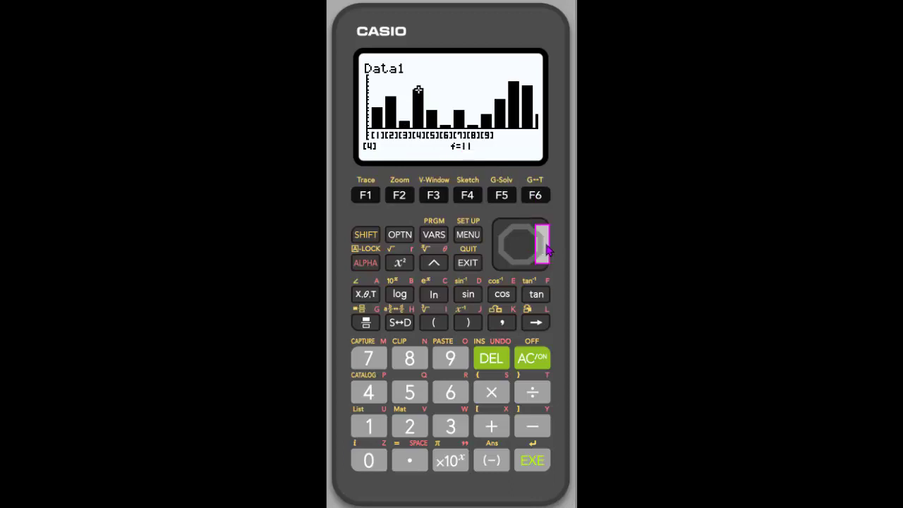
pyautogui.click(544, 246)
pyautogui.click(545, 248)
pyautogui.click(545, 247)
pyautogui.click(545, 247)
pyautogui.click(544, 247)
pyautogui.click(545, 247)
pyautogui.click(545, 247)
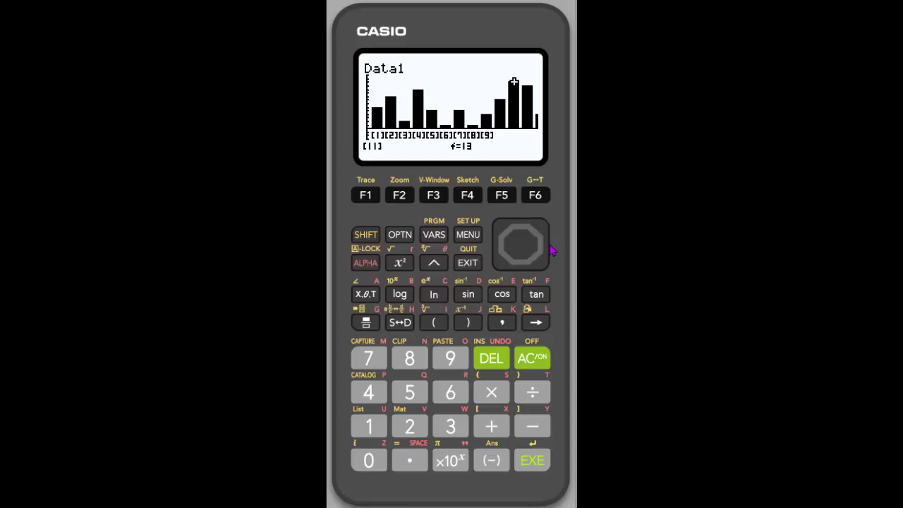
pyautogui.click(546, 252)
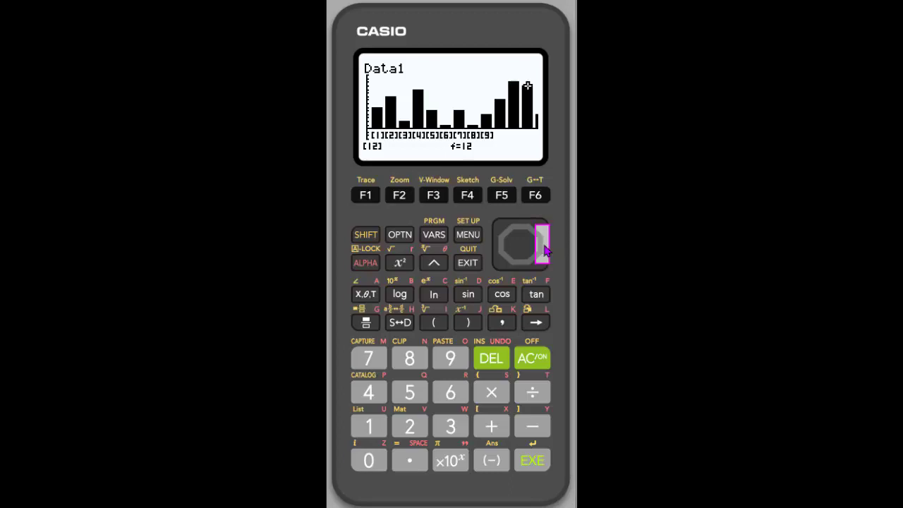
pyautogui.click(543, 249)
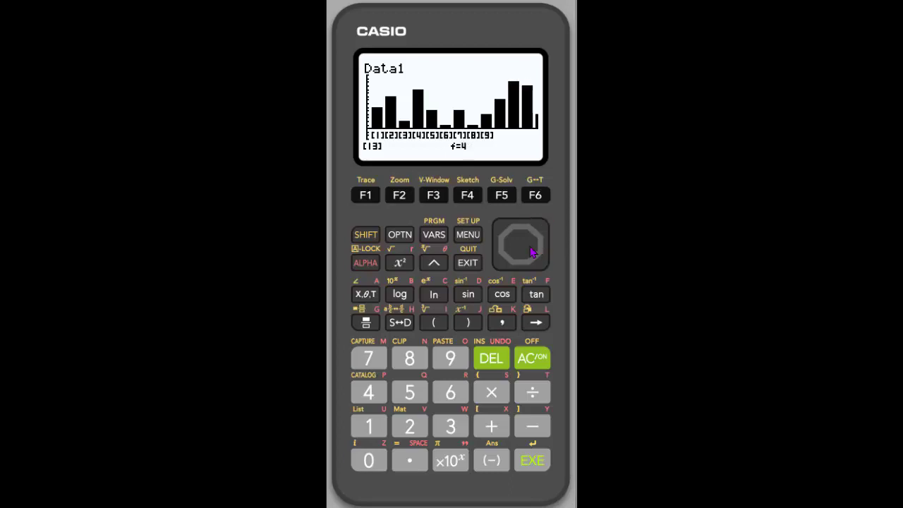
pyautogui.click(497, 250)
pyautogui.click(496, 251)
# Leave the graph, launch the PROB Probability Sim add-on from the Main Menu and choose Marble Grab
pyautogui.click(470, 264)
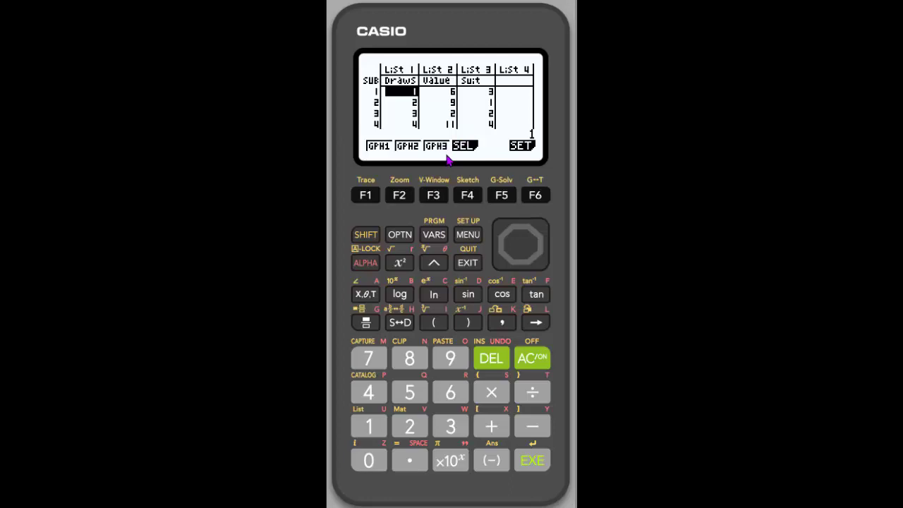
pyautogui.click(468, 234)
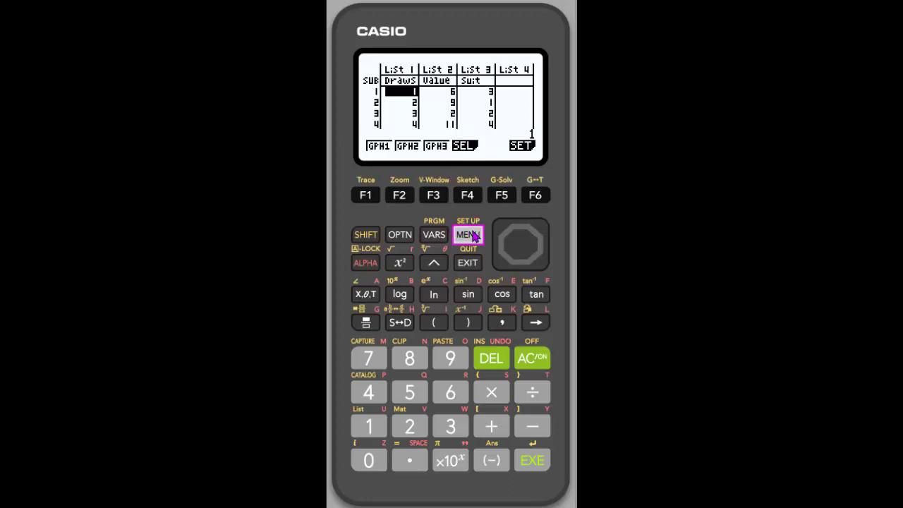
pyautogui.click(525, 270)
pyautogui.click(526, 271)
pyautogui.click(526, 270)
pyautogui.click(526, 270)
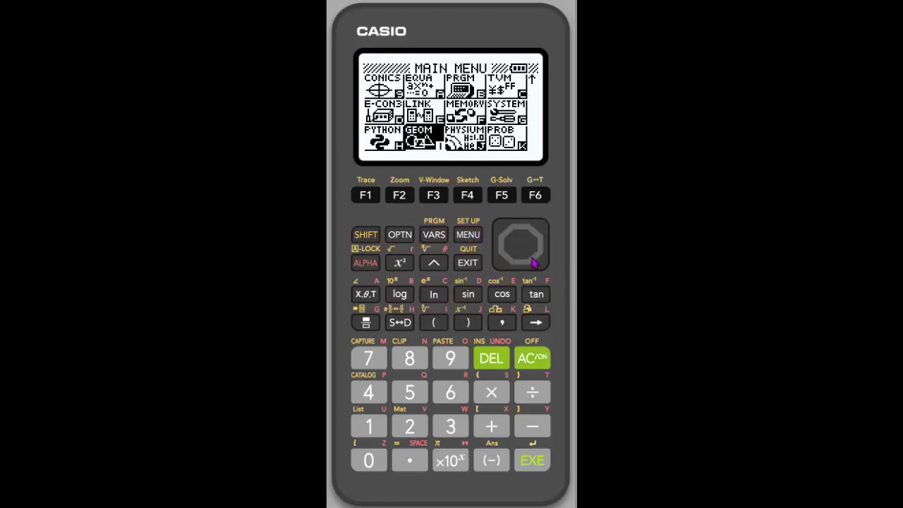
pyautogui.click(543, 243)
pyautogui.click(544, 244)
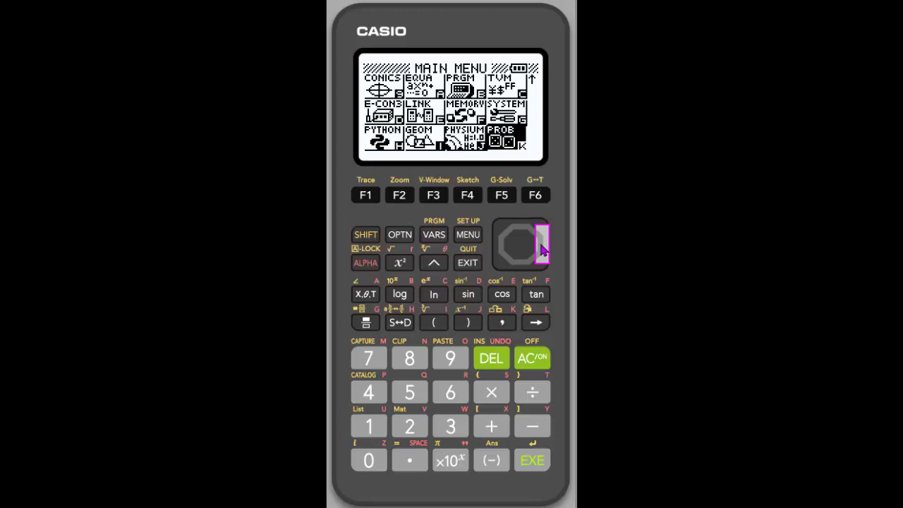
pyautogui.click(533, 462)
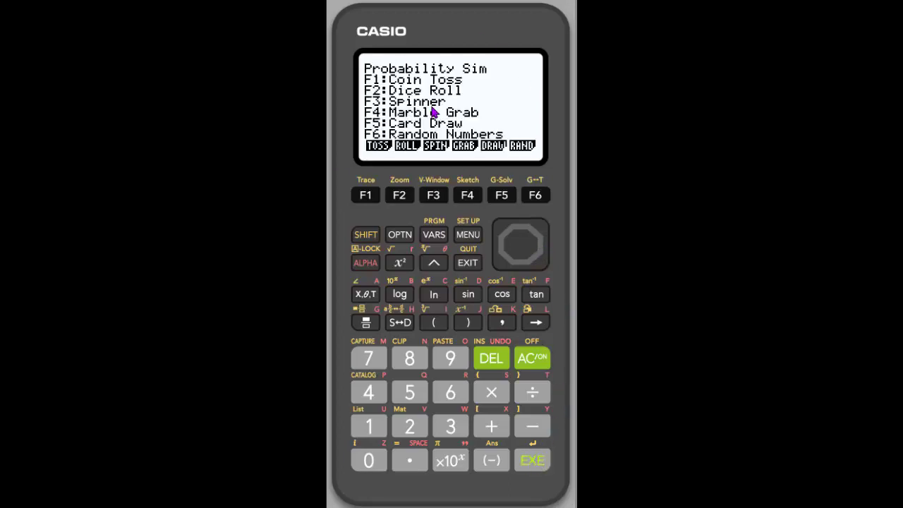
pyautogui.click(467, 195)
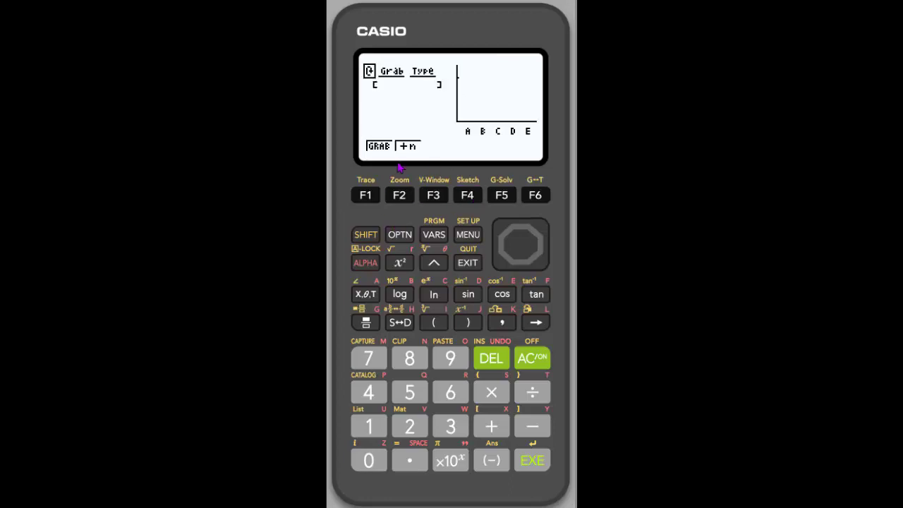
# Set the Marble Grab attempts to 251 and run the grabs
pyautogui.click(400, 196)
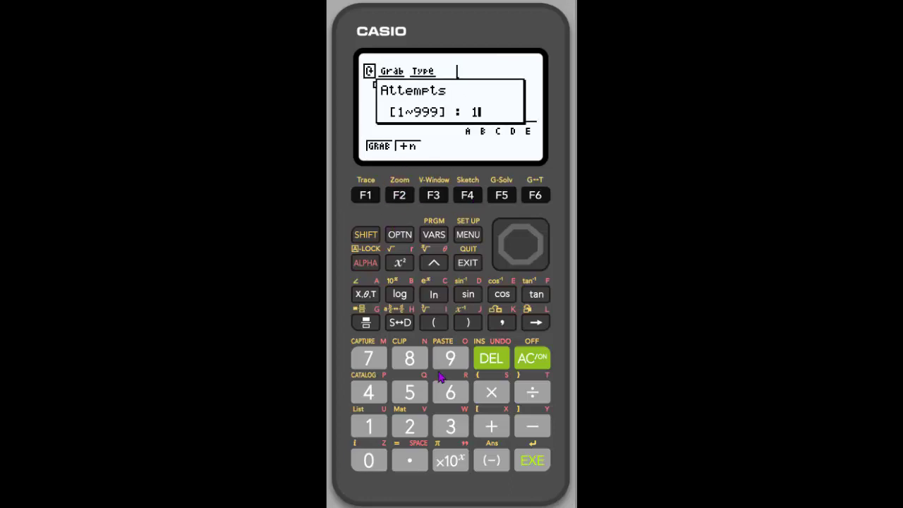
pyautogui.click(509, 255)
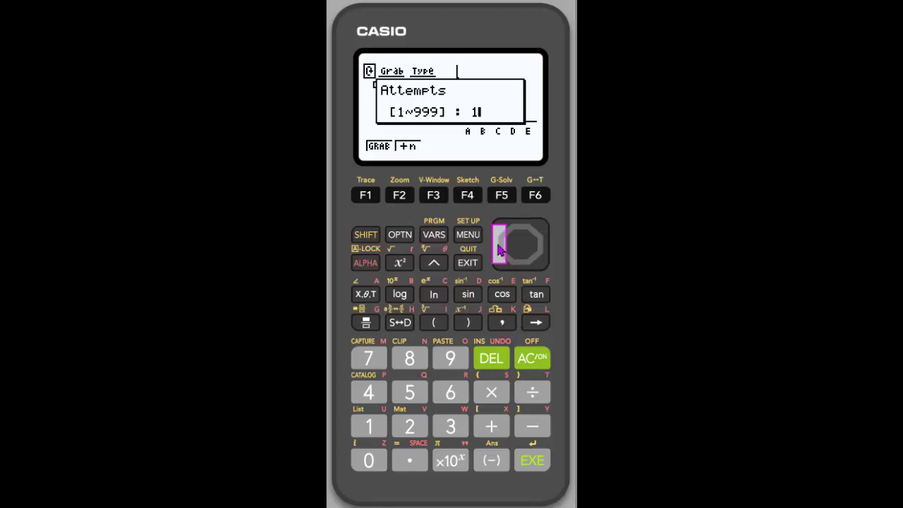
pyautogui.click(409, 426)
pyautogui.click(400, 401)
pyautogui.click(531, 460)
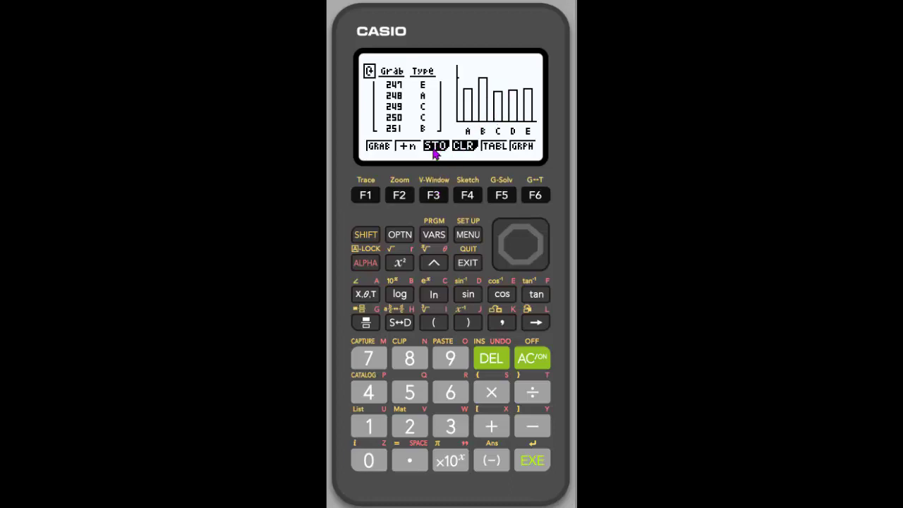
# Store Grabs to List 1 and the Marble A–E results to List 2–List 6
pyautogui.click(434, 198)
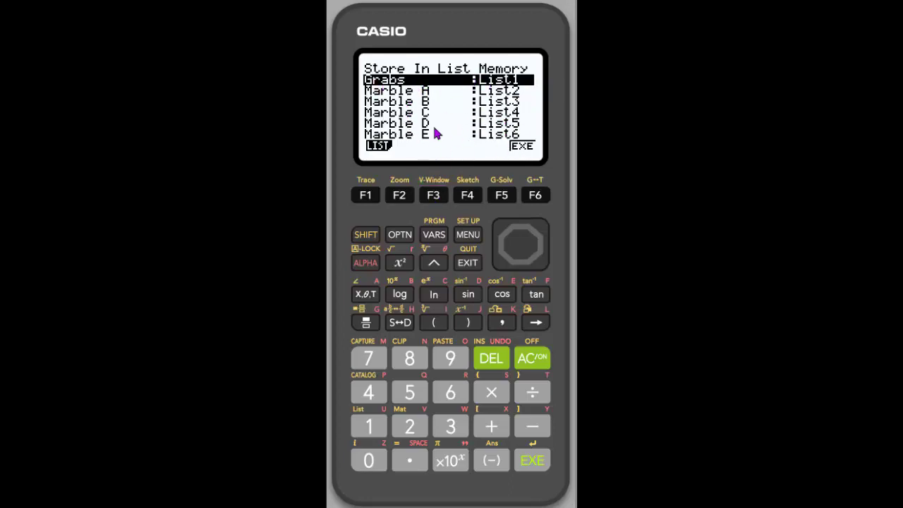
pyautogui.click(535, 196)
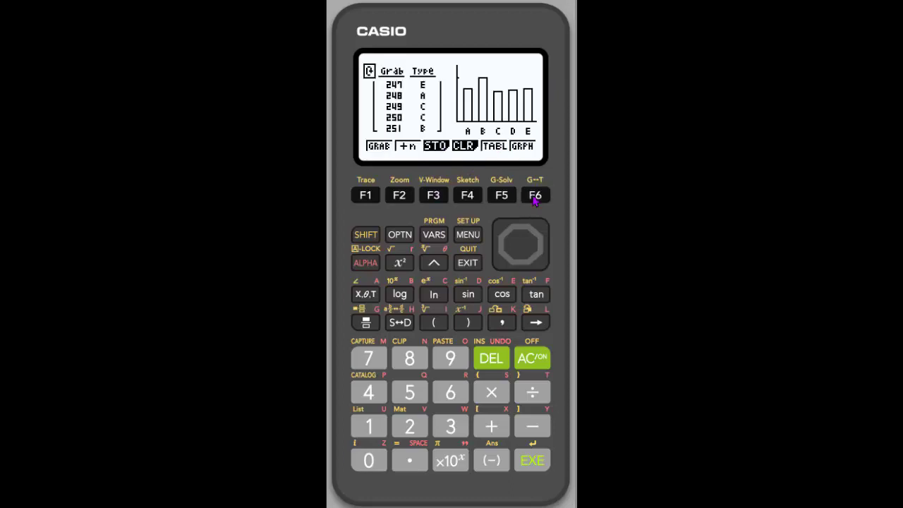
# Go back to the Main Menu and open the STAT list editor
pyautogui.click(470, 233)
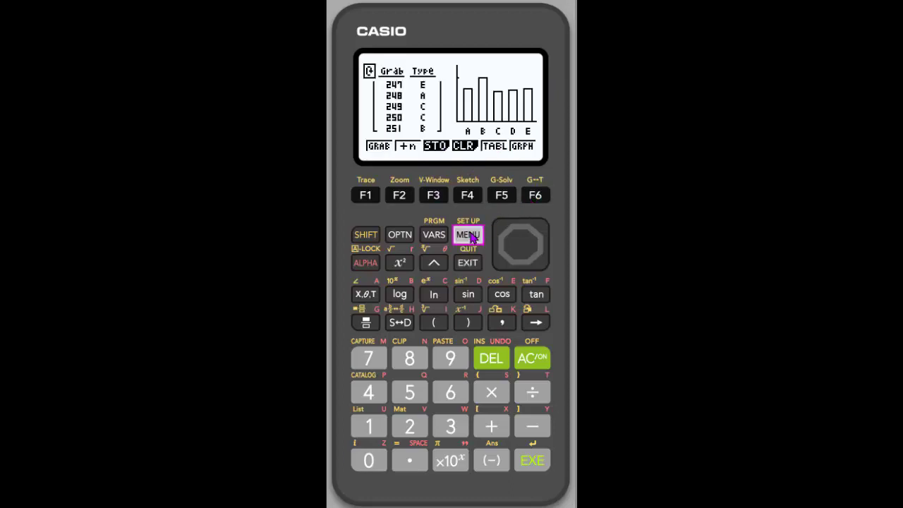
pyautogui.click(516, 230)
pyautogui.click(516, 229)
pyautogui.click(515, 229)
pyautogui.click(516, 230)
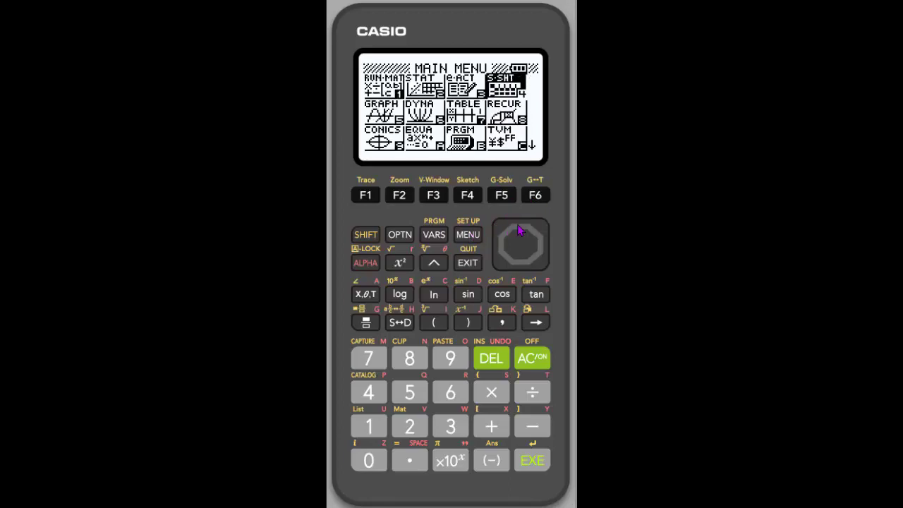
pyautogui.click(498, 248)
pyautogui.click(496, 251)
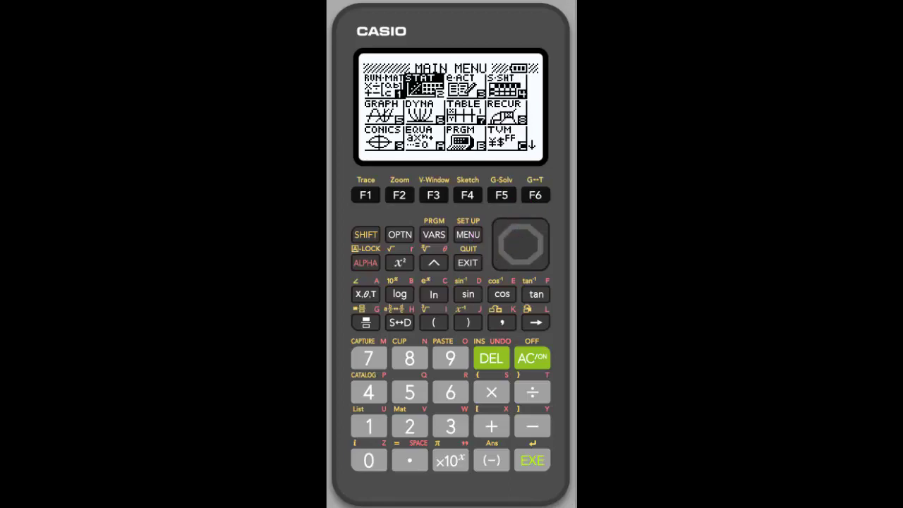
pyautogui.click(533, 460)
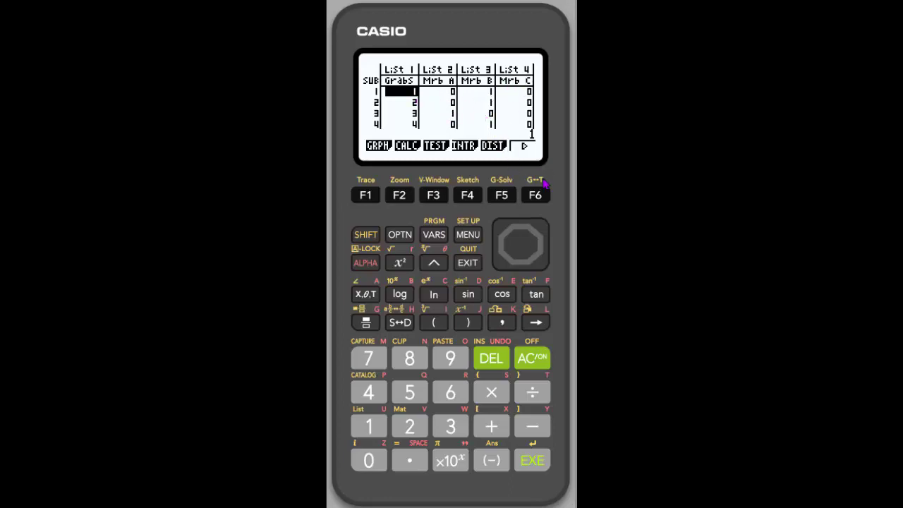
# Scan across the Mrb A–E lists to the empty List 7, then return to Mrb B
pyautogui.click(546, 252)
pyautogui.click(545, 251)
pyautogui.click(545, 251)
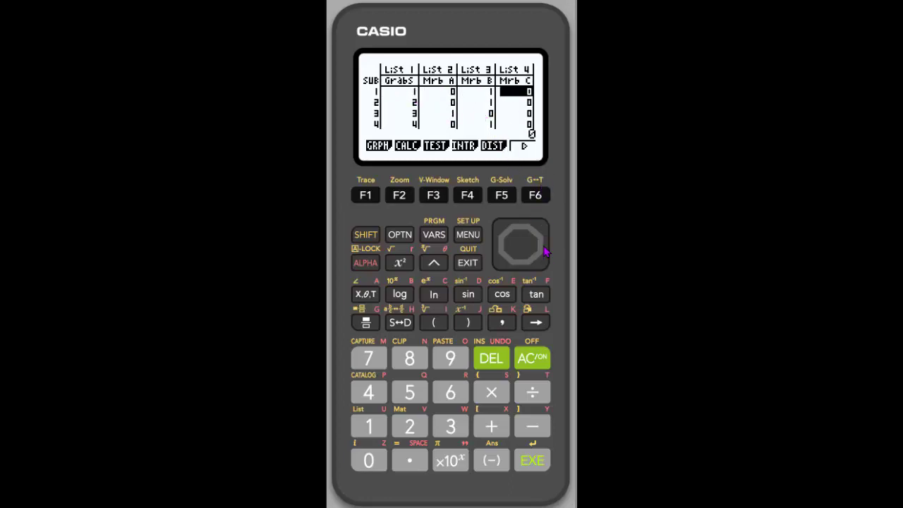
pyautogui.click(544, 252)
pyautogui.click(543, 252)
pyautogui.click(540, 252)
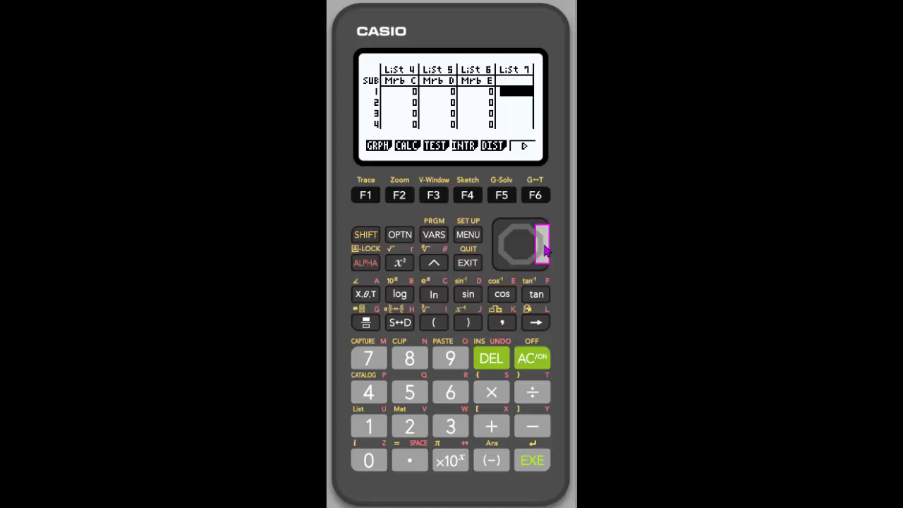
pyautogui.click(505, 247)
pyautogui.click(505, 247)
pyautogui.click(505, 248)
pyautogui.click(506, 248)
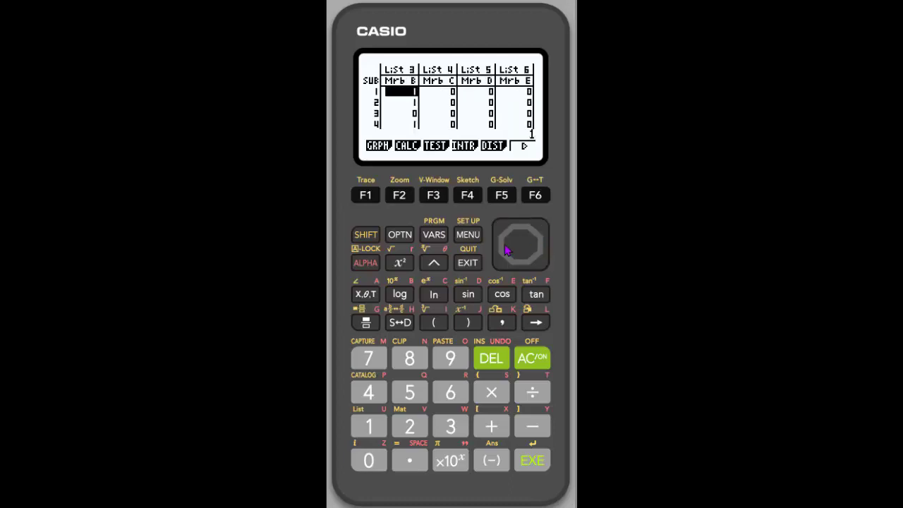
# Browse the Mrb B values down through rows 10–13 and back, then return to Grabs
pyautogui.click(515, 263)
pyautogui.click(515, 263)
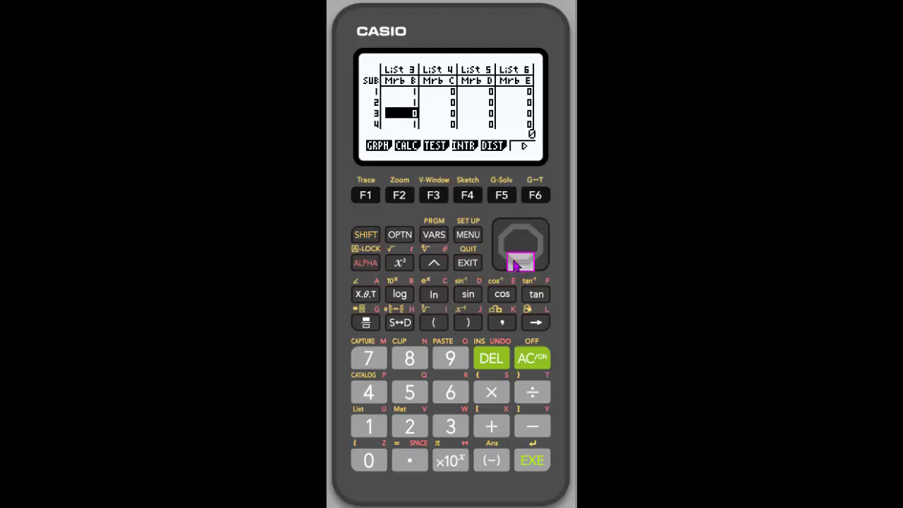
pyautogui.click(515, 263)
pyautogui.click(515, 263)
pyautogui.click(515, 263)
pyautogui.click(515, 263)
pyautogui.click(515, 265)
pyautogui.click(514, 264)
pyautogui.click(515, 264)
pyautogui.click(515, 263)
pyautogui.click(515, 264)
pyautogui.click(515, 263)
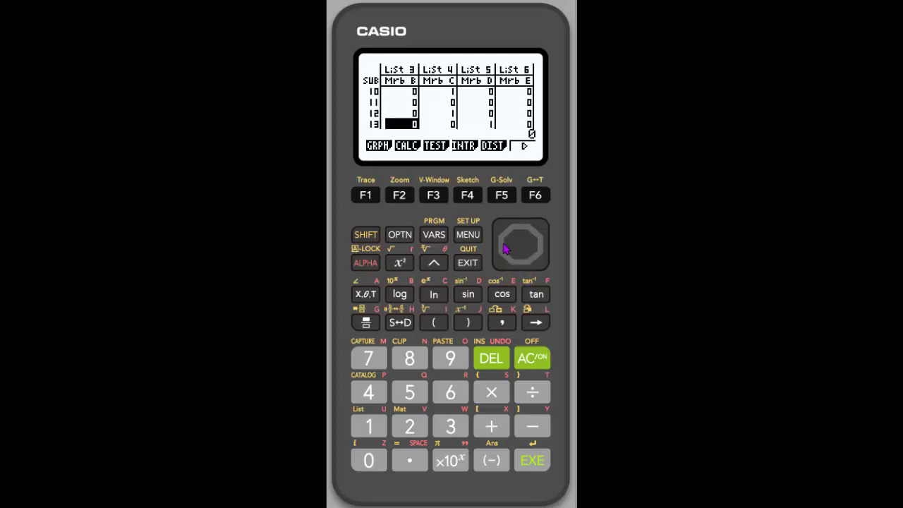
pyautogui.click(519, 226)
pyautogui.click(519, 226)
pyautogui.click(519, 226)
pyautogui.click(519, 226)
pyautogui.click(519, 226)
pyautogui.click(518, 226)
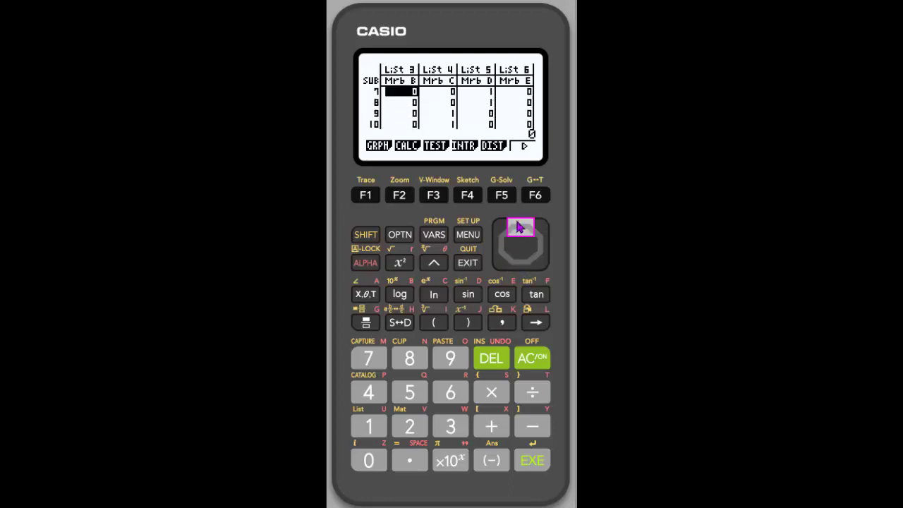
pyautogui.click(518, 226)
pyautogui.click(497, 246)
pyautogui.click(498, 246)
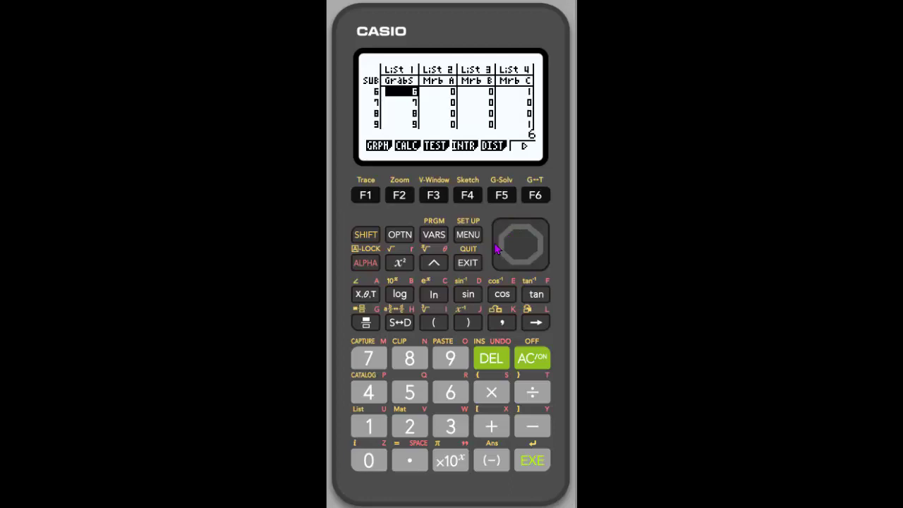